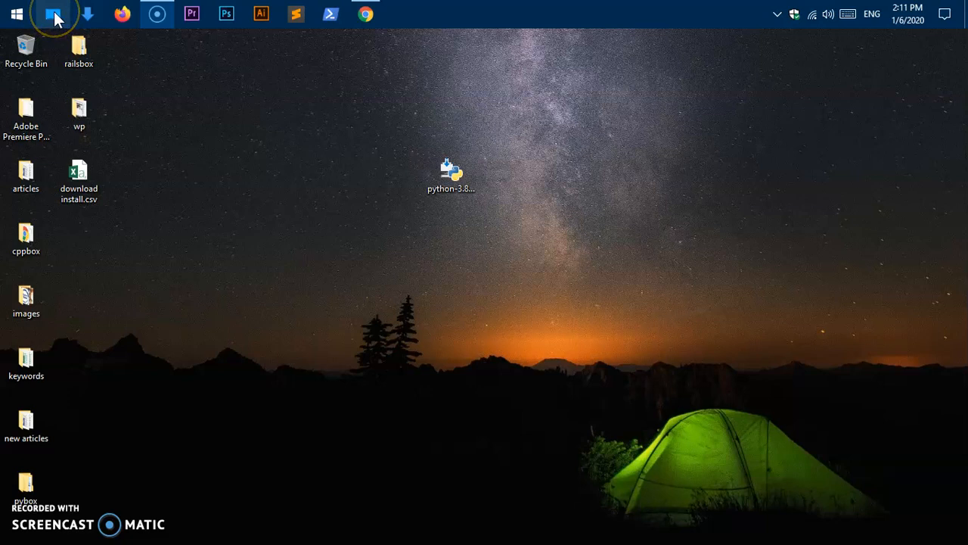
Open File Explorer and browse to the AppData folder in C:\Users\TubeMint
left_click(53, 14)
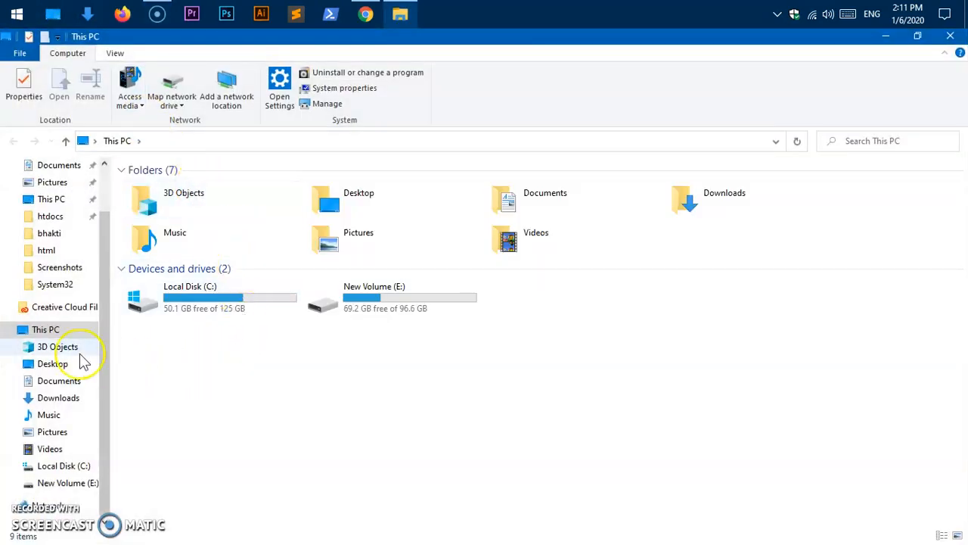
left_click(45, 333)
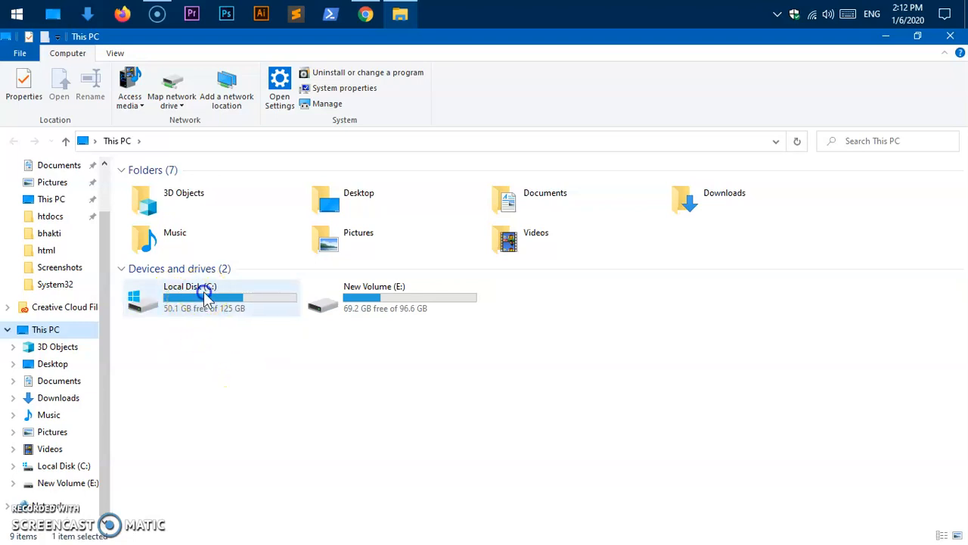
double_click(204, 284)
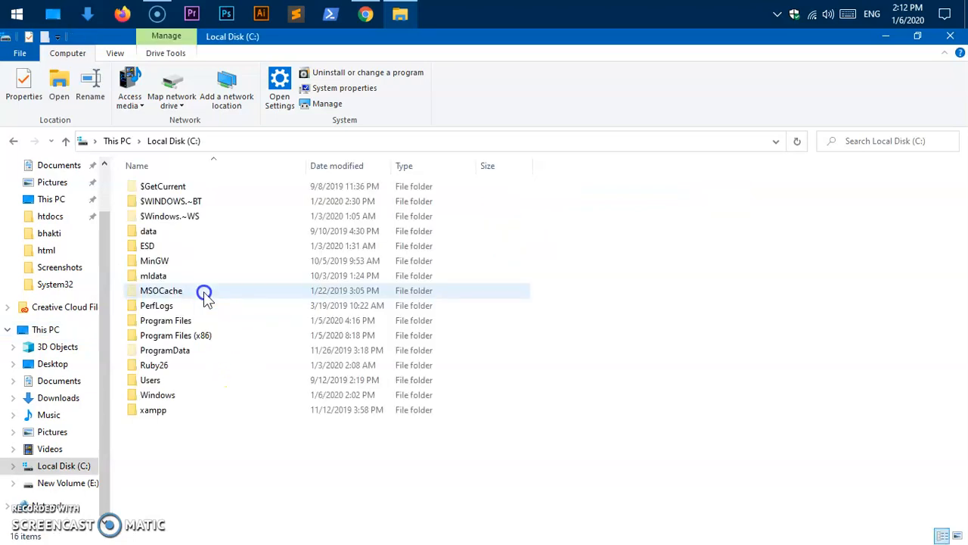
double_click(204, 384)
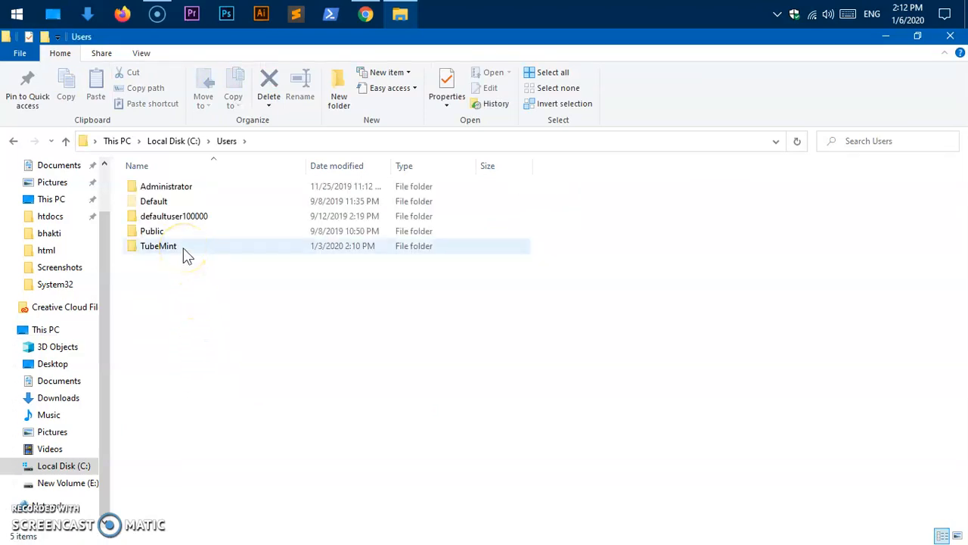
double_click(183, 247)
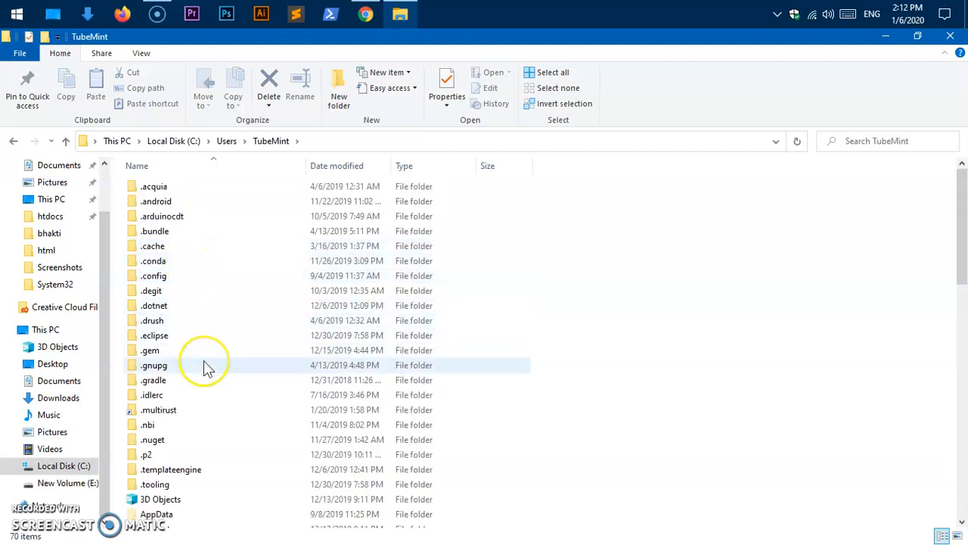
scroll(208, 369, "down", 2)
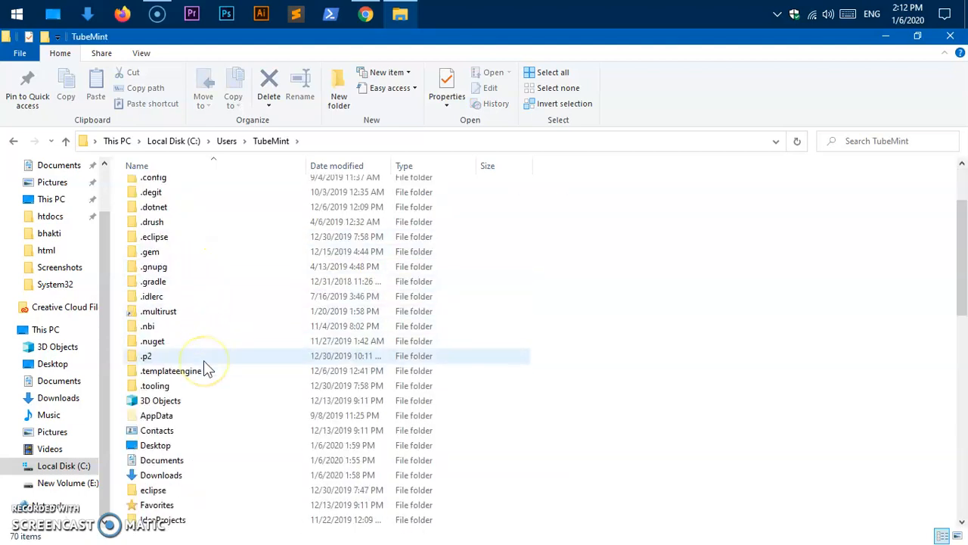
double_click(171, 419)
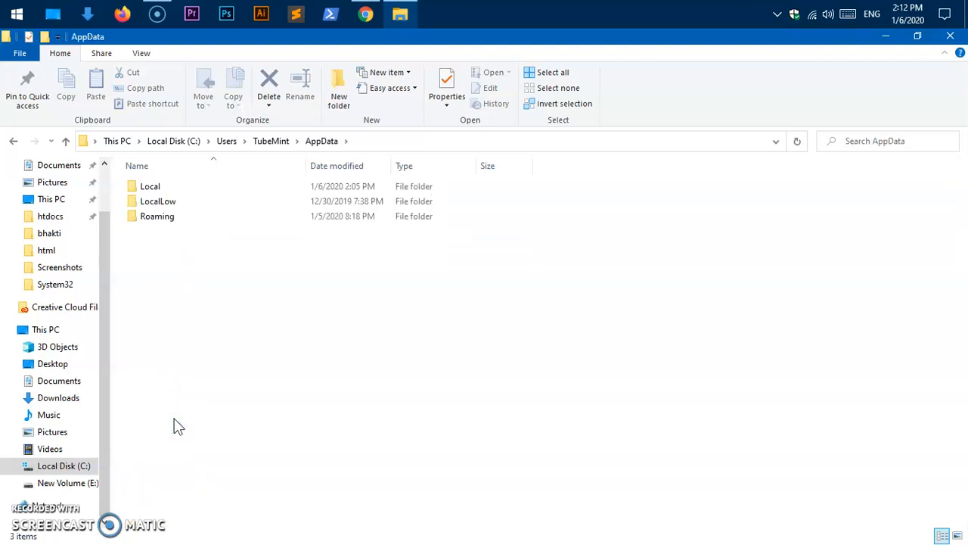
Open the Python installation folder Local\Programs\Python\Python38 inside AppData
left_click(176, 194)
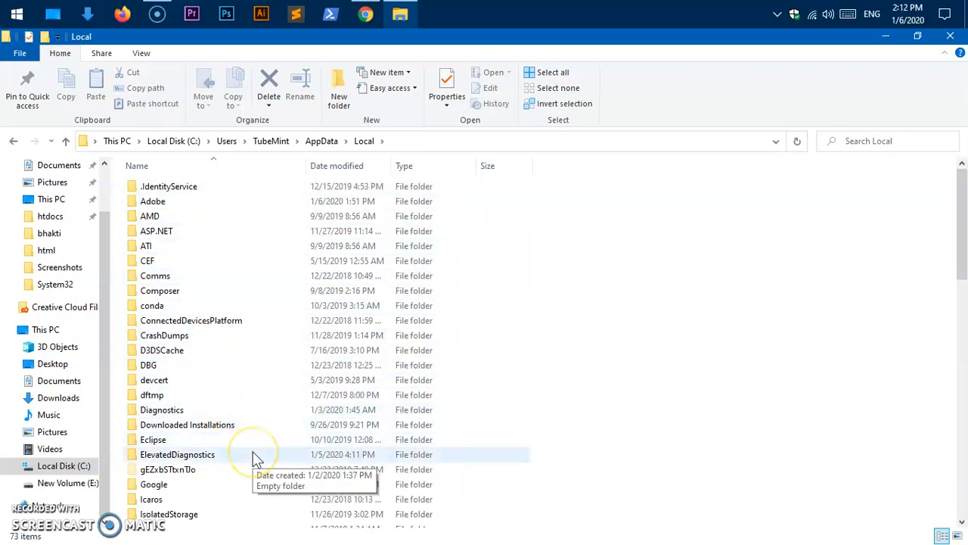
scroll(257, 458, "down", 9)
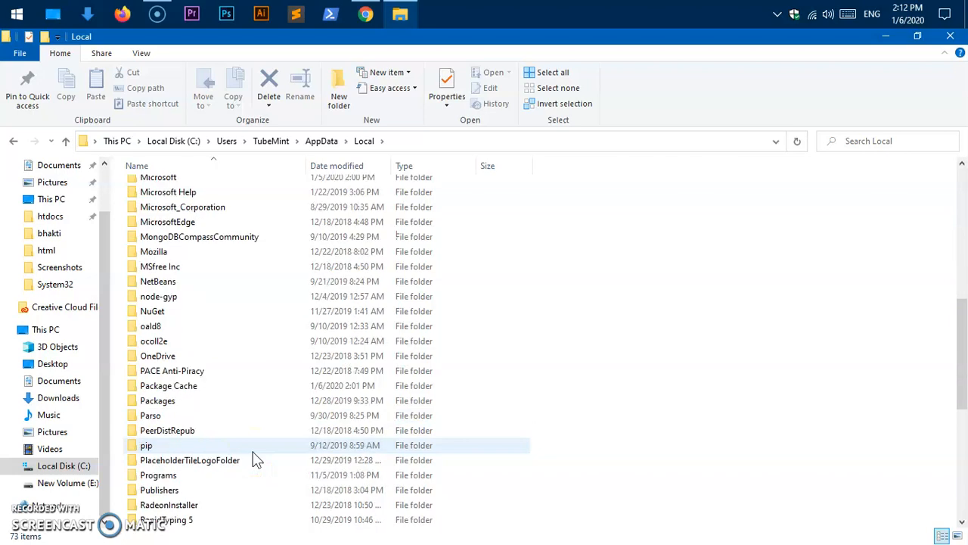
double_click(158, 475)
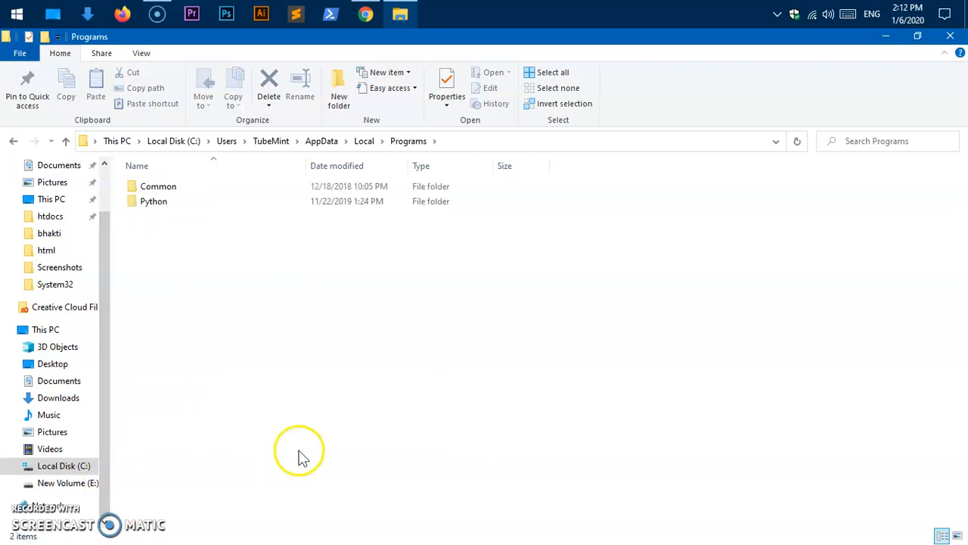
double_click(201, 203)
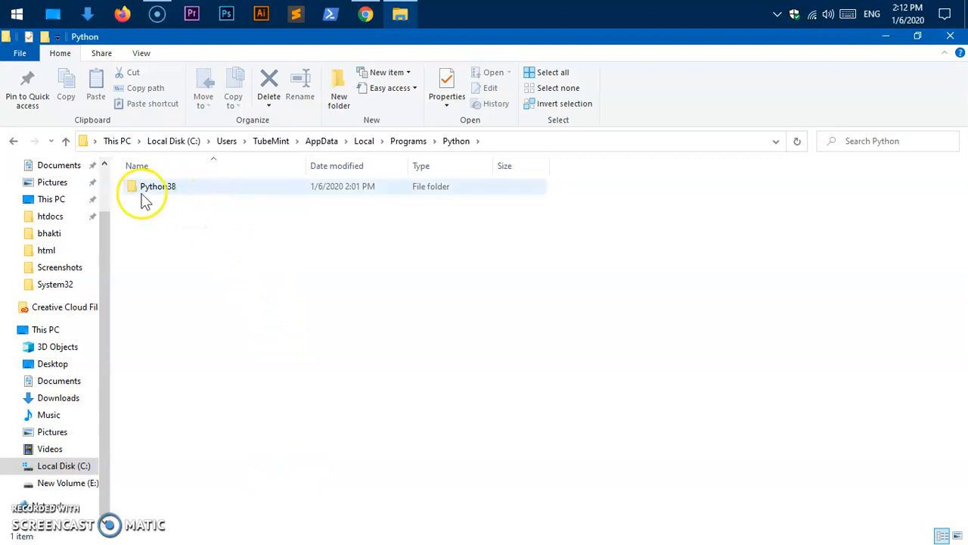
double_click(190, 192)
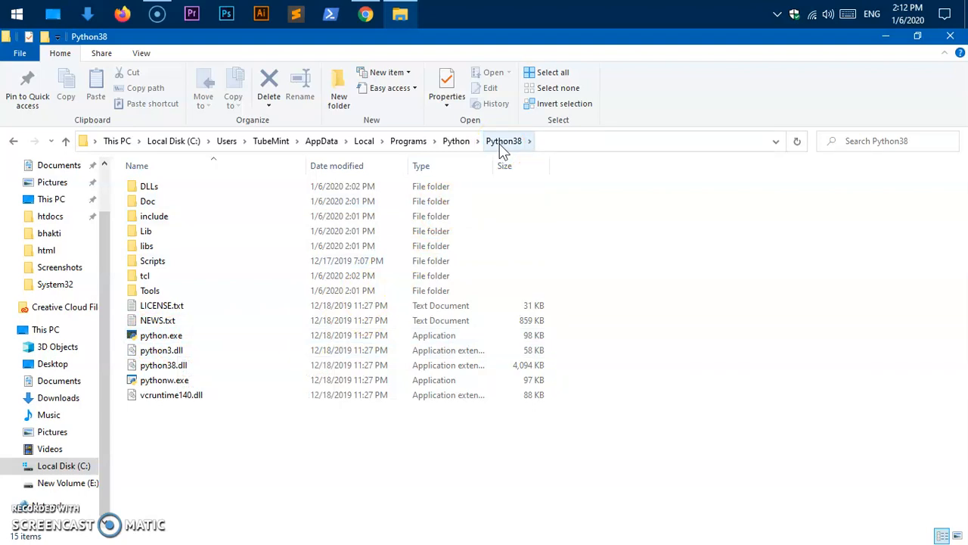
Copy the full path of the Python38 folder
left_click(89, 146)
right_click(106, 142)
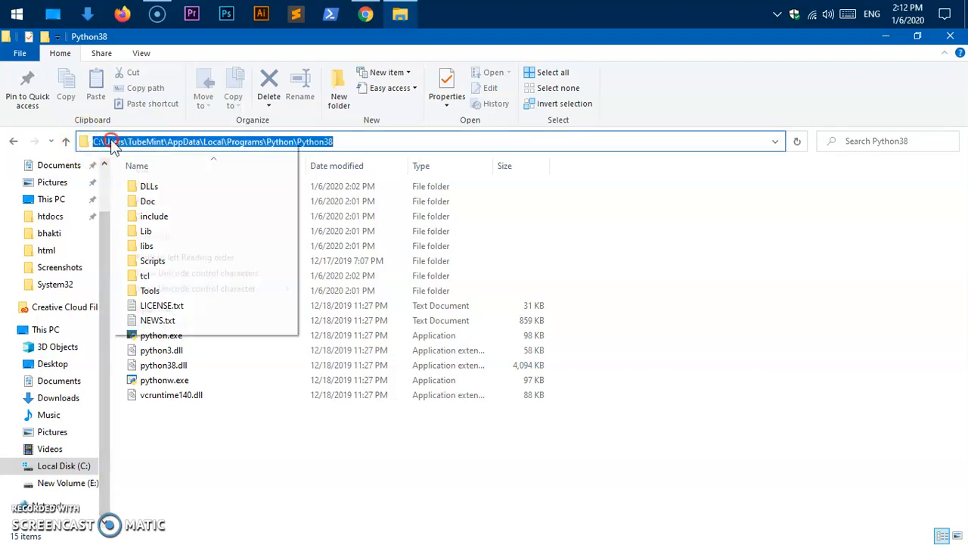
left_click(144, 185)
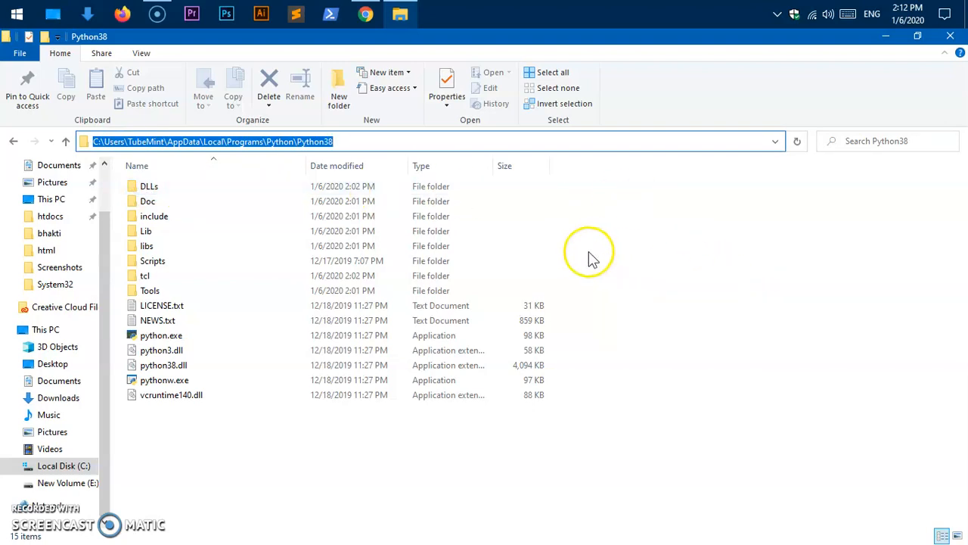
Search Windows for "var", open the system environment variables settings, and bring up the Environment Variables dialog
left_click(6, 16)
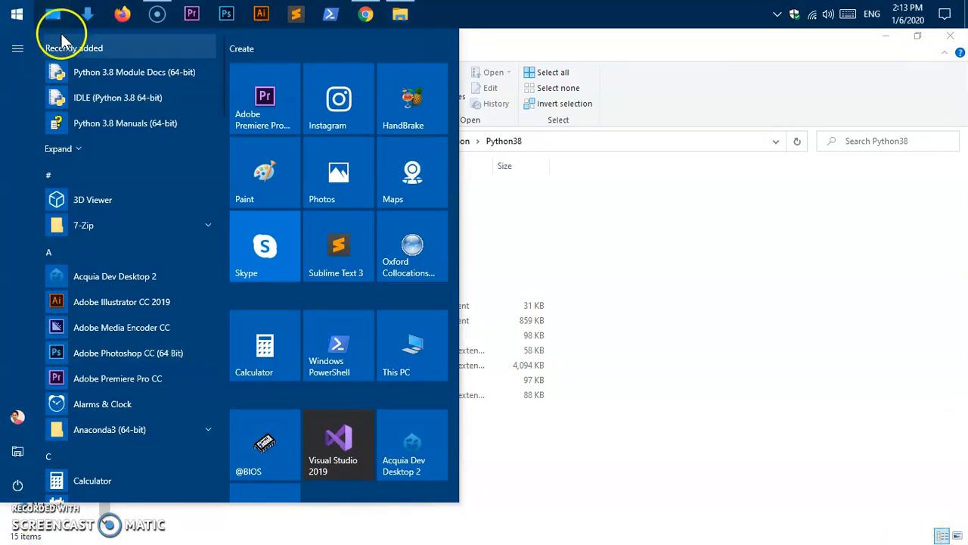
type("var")
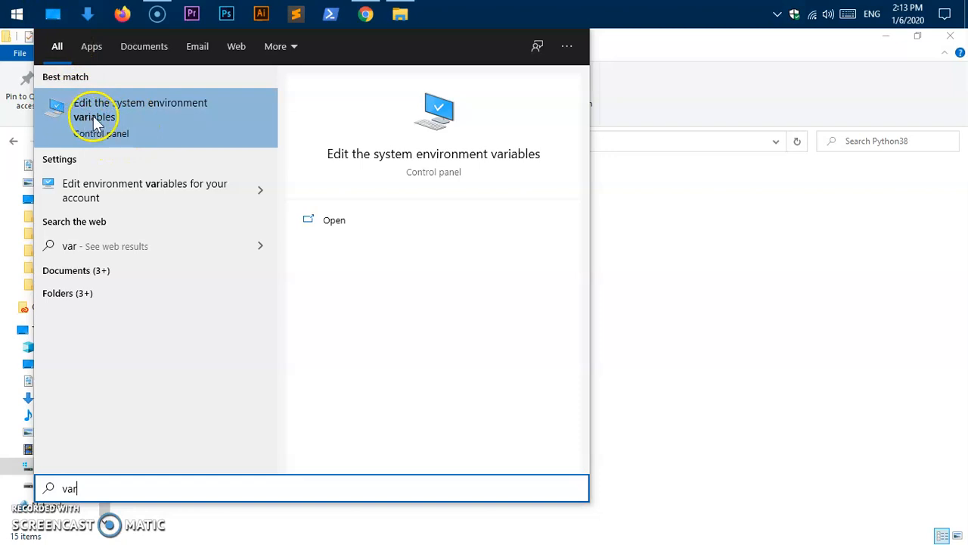
left_click(151, 111)
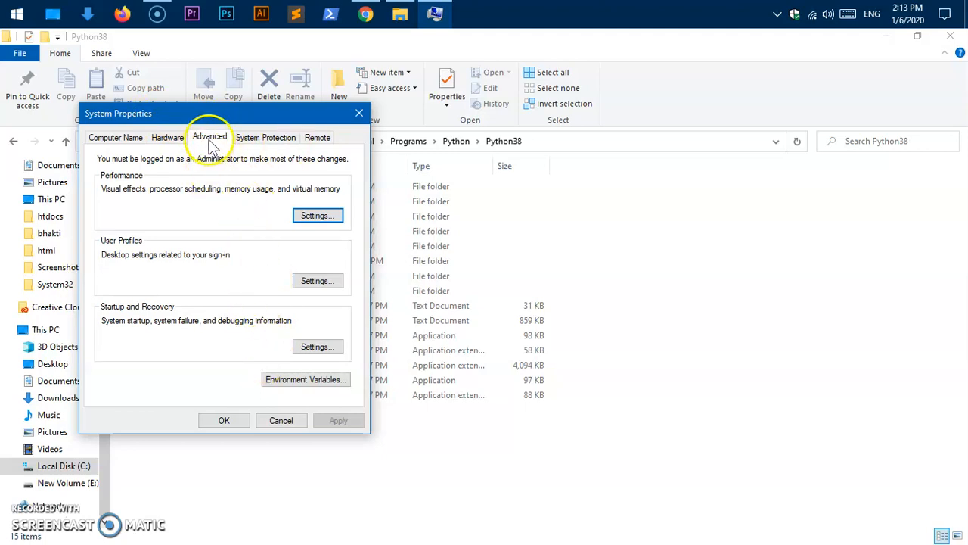
left_click(288, 382)
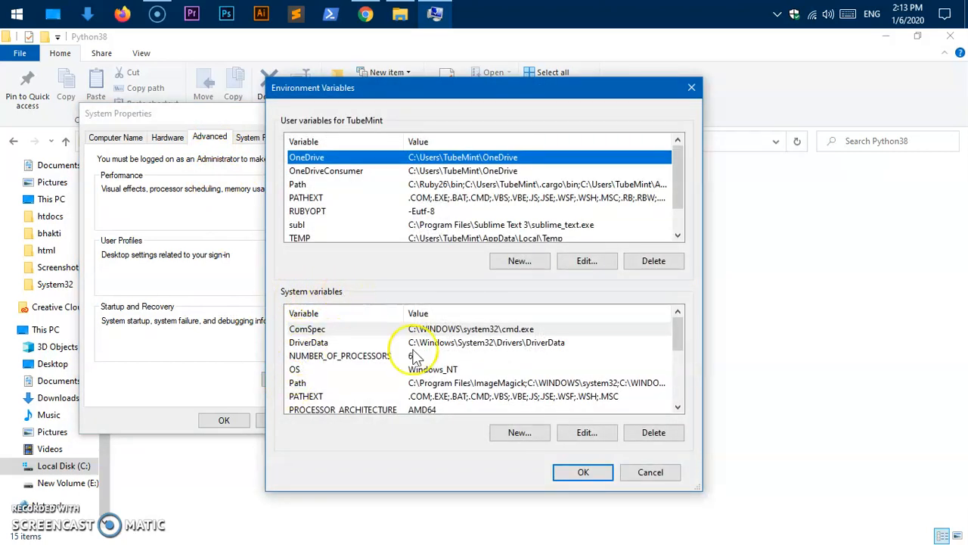
Add C:\Users\TubeMint\AppData\Local\Programs\Python\Python38 as a new entry in the system Path variable and accept all open dialogs
left_click(310, 384)
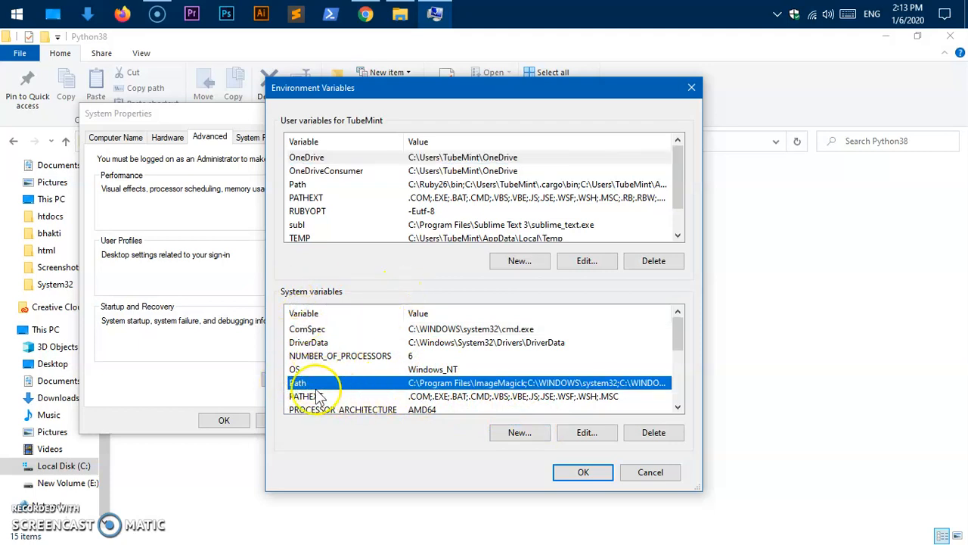
left_click(584, 432)
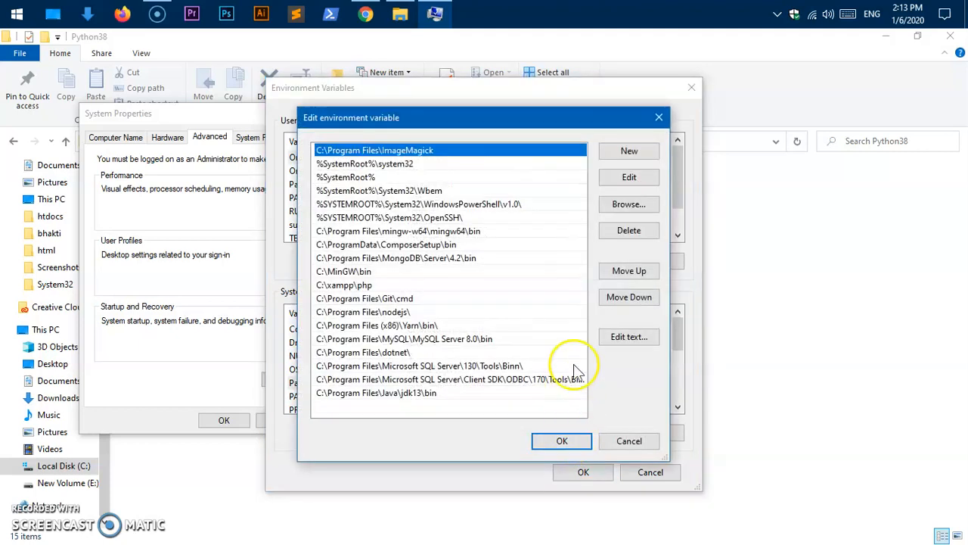
left_click(618, 155)
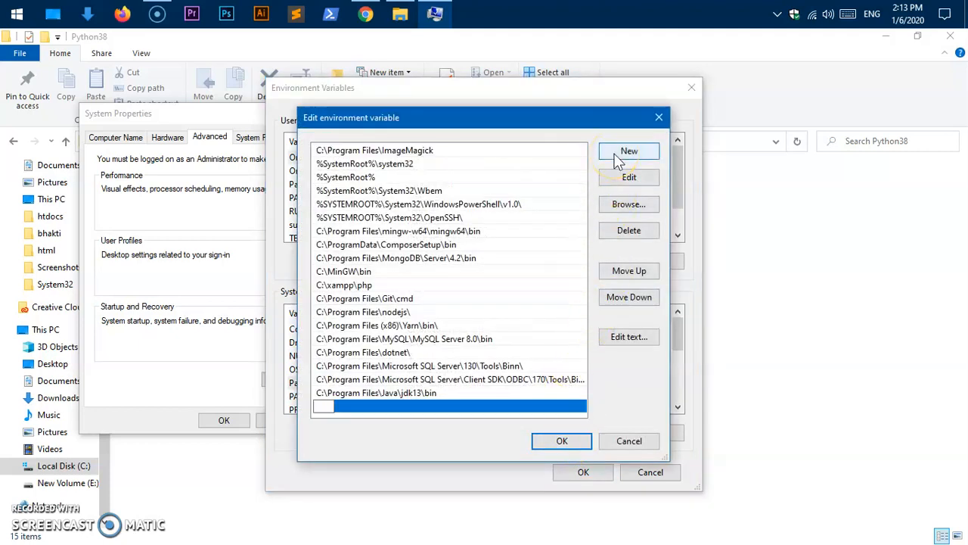
key("ctrl+v")
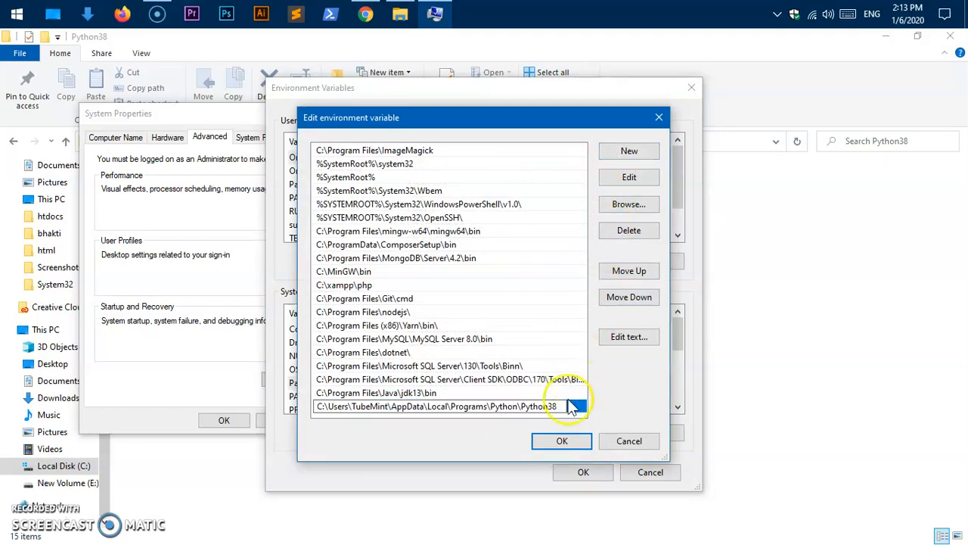
left_click(561, 442)
left_click(581, 471)
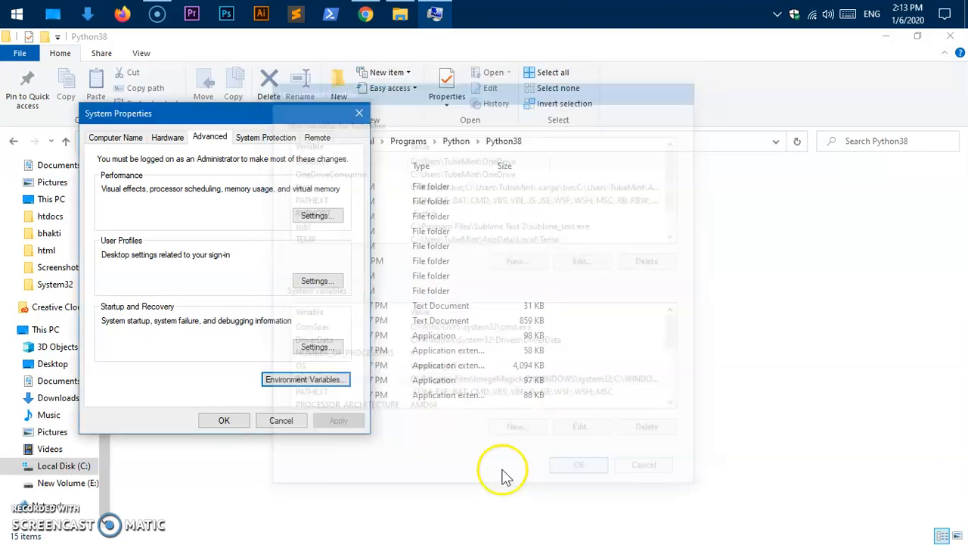
left_click(228, 420)
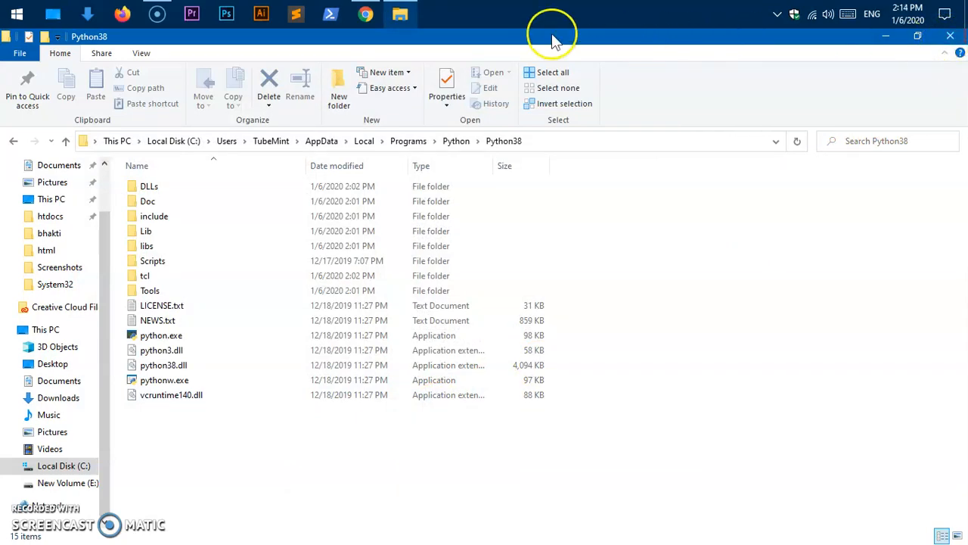
Open a Windows PowerShell window, plus a Command Prompt window found by searching for "cmd"
left_click(335, 25)
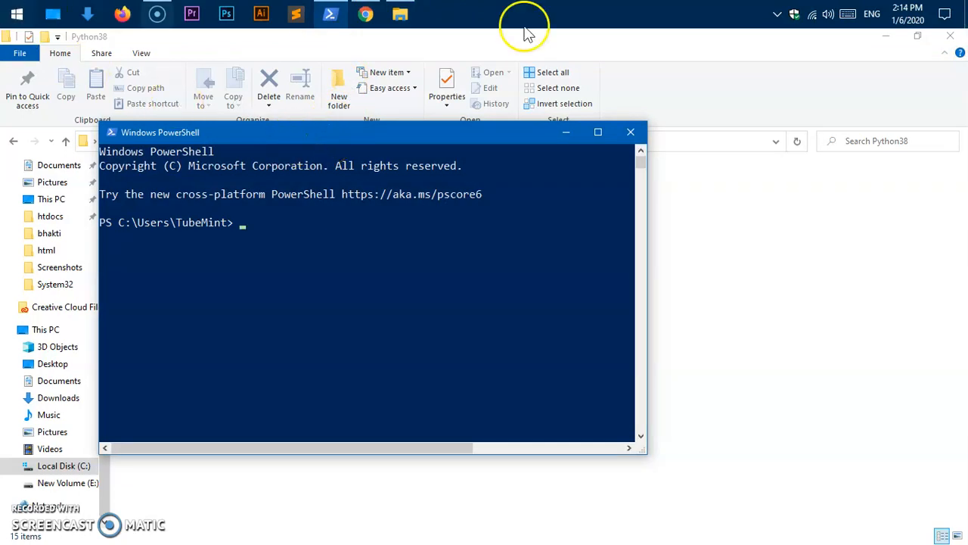
key("super")
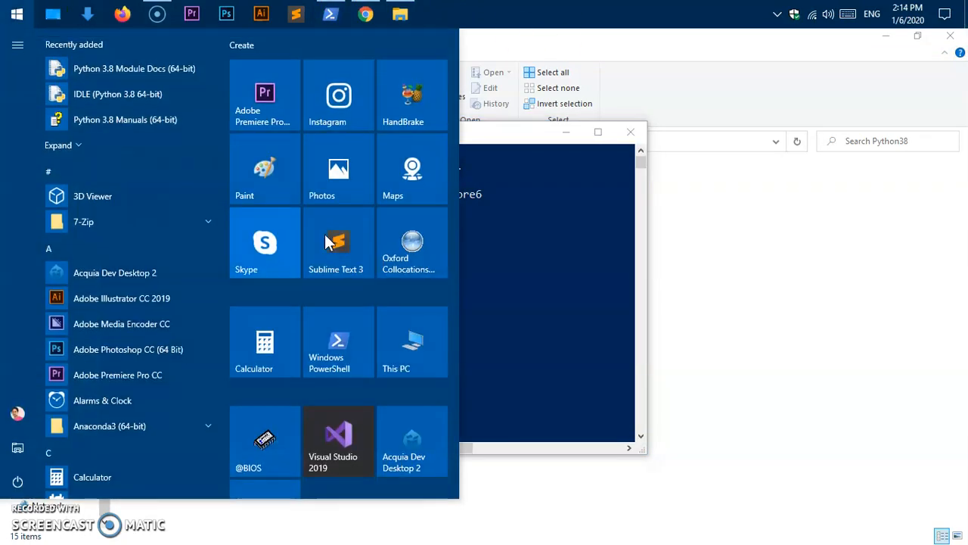
key("super")
key("super")
type("cmd")
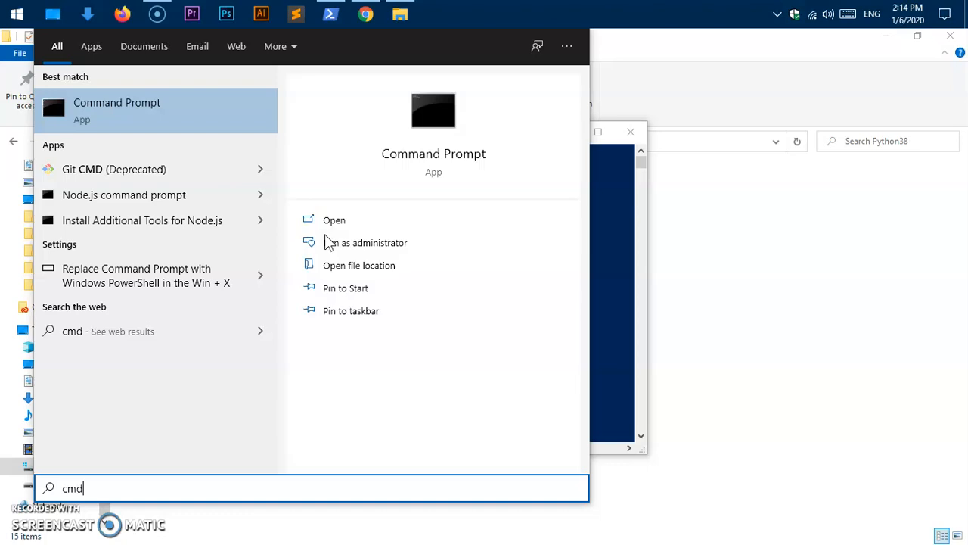
key("Return")
Check the installed Python version in Command Prompt with python --version
type("py")
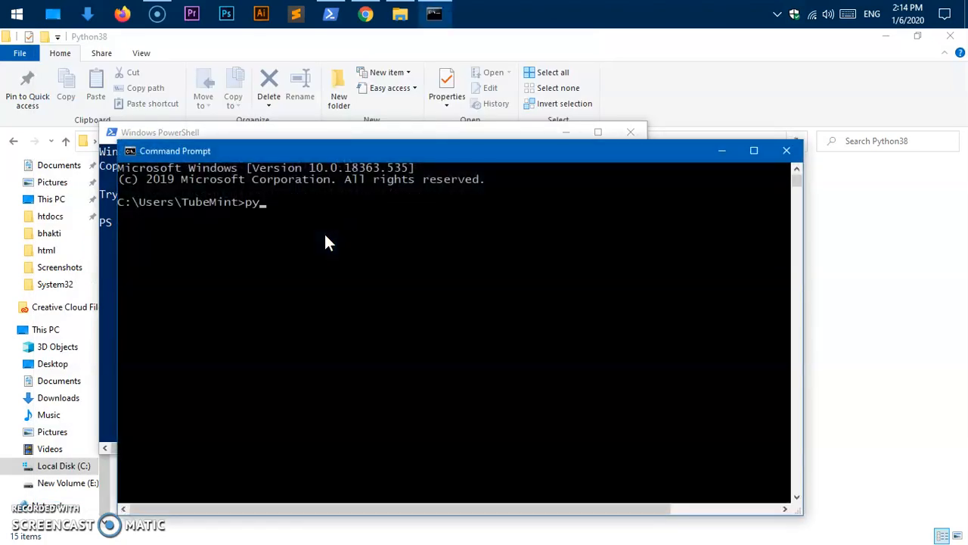
type("thon --version")
key("Return")
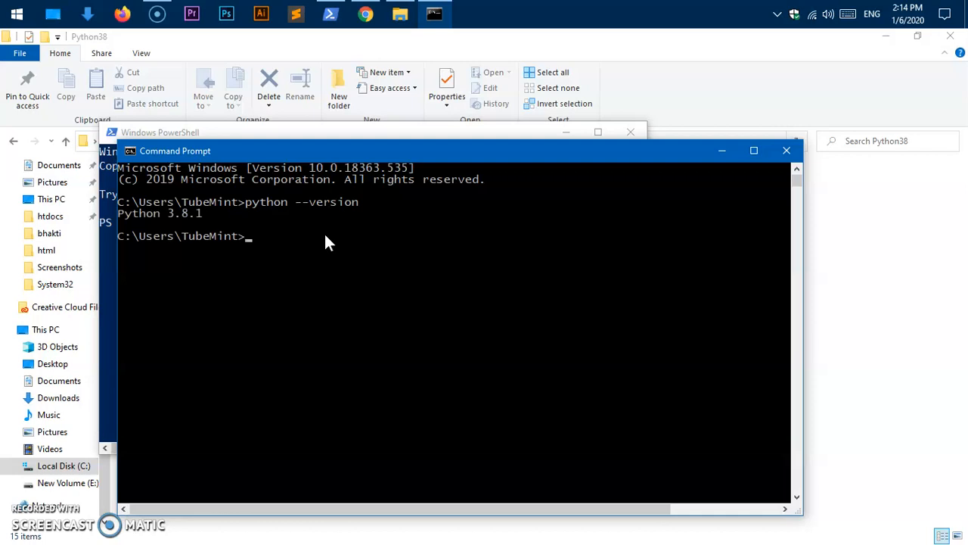
Start the Python interpreter in Command Prompt with python, and leave it with exit()
type("python")
key("Return")
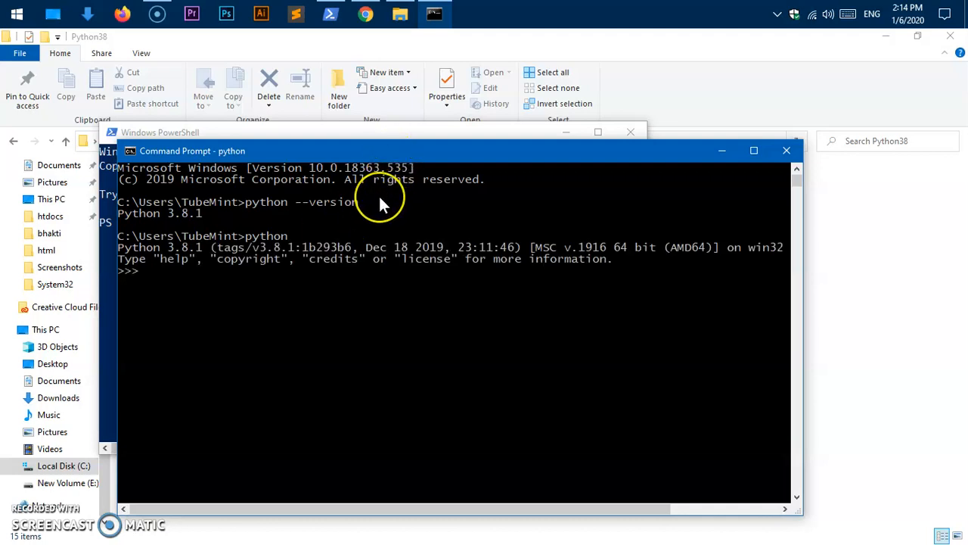
type("exit")
type("()")
key("Return")
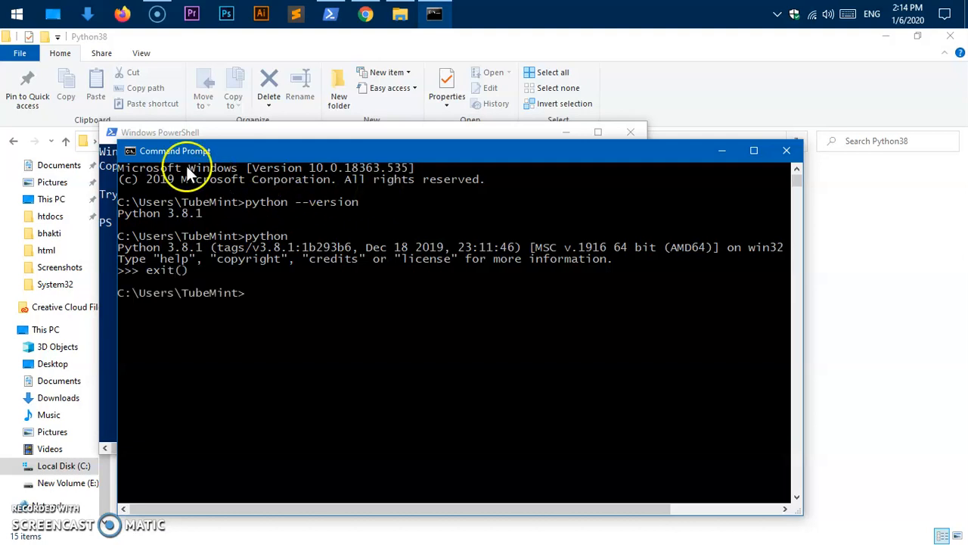
Switch to the PowerShell window and run python --version to check the installed Python version
left_click(140, 135)
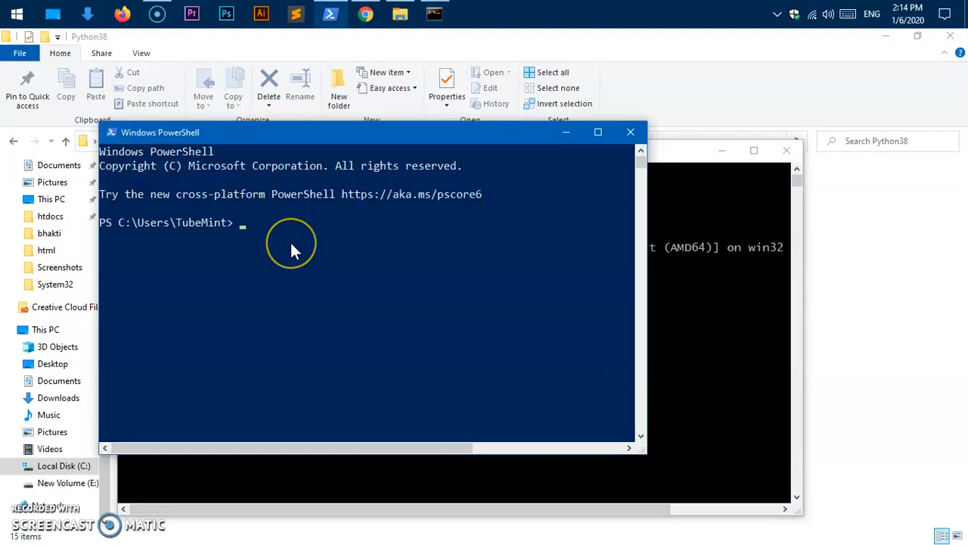
type("python --vesion")
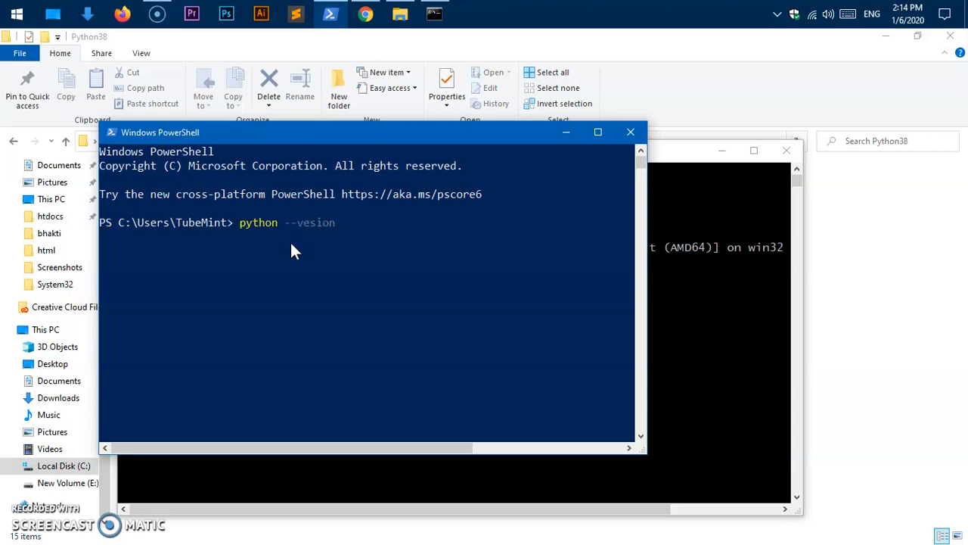
key("BackSpace")
key("BackSpace")
key("BackSpace")
type("rion")
key("BackSpace")
key("BackSpace")
key("BackSpace")
type("sion")
key("Return")
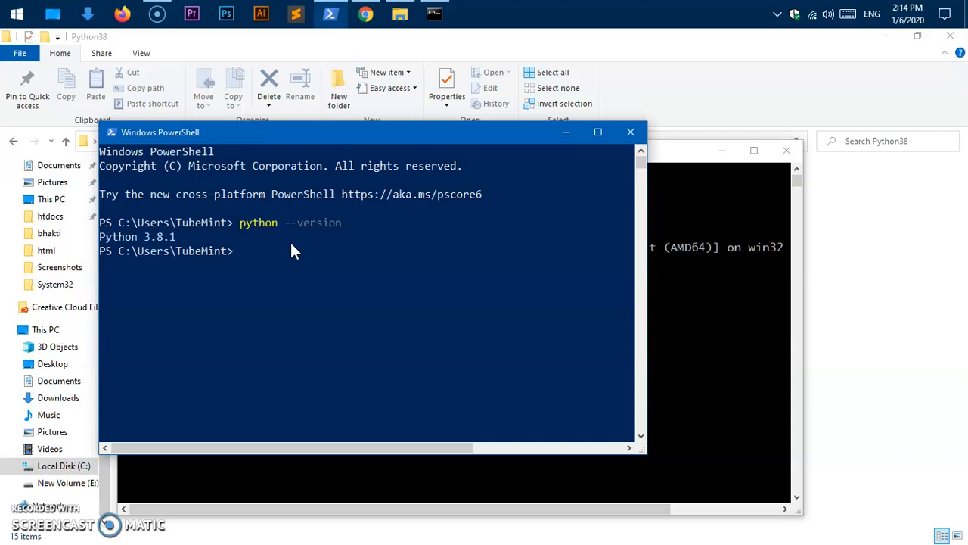
Start the Python interpreter in PowerShell with python, and leave it with exit()
type("python")
key("Return")
type("e")
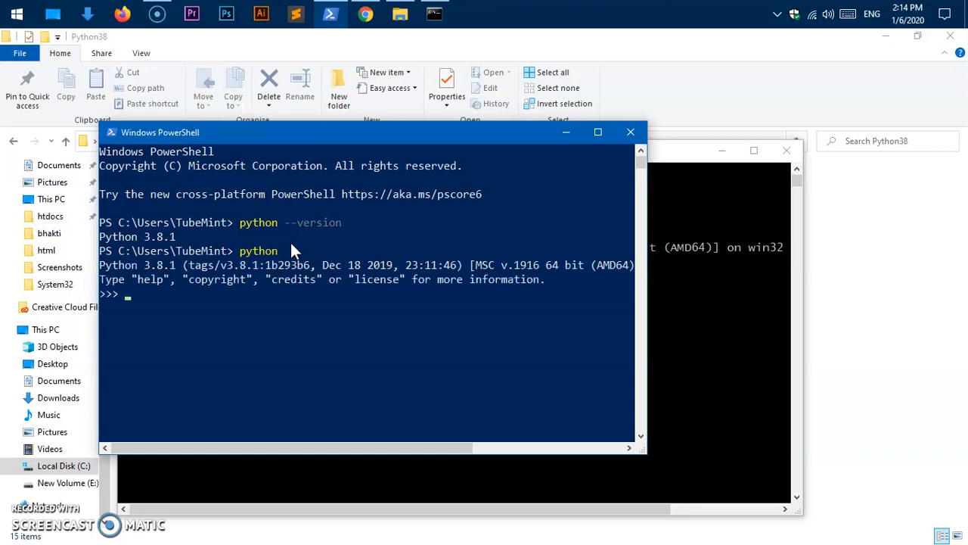
type("xit()")
key("Return")
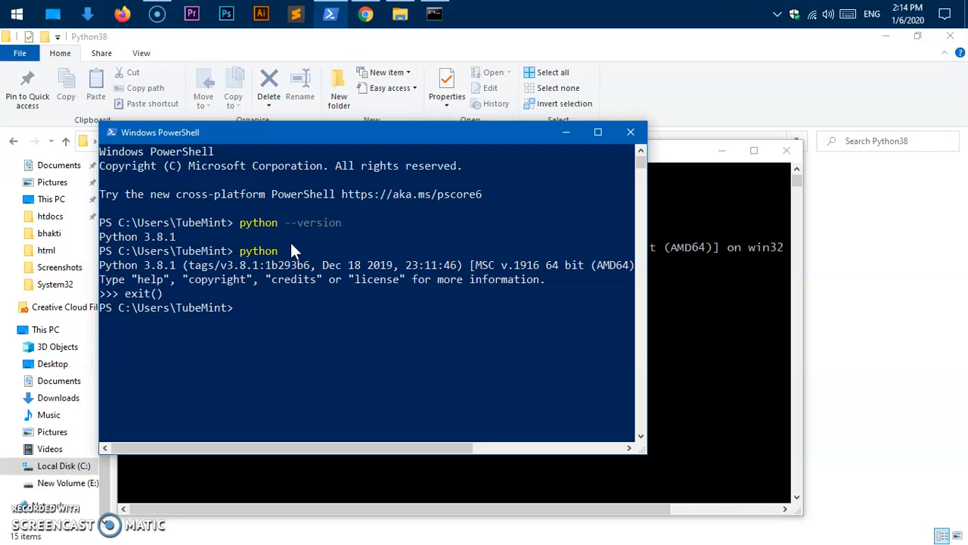